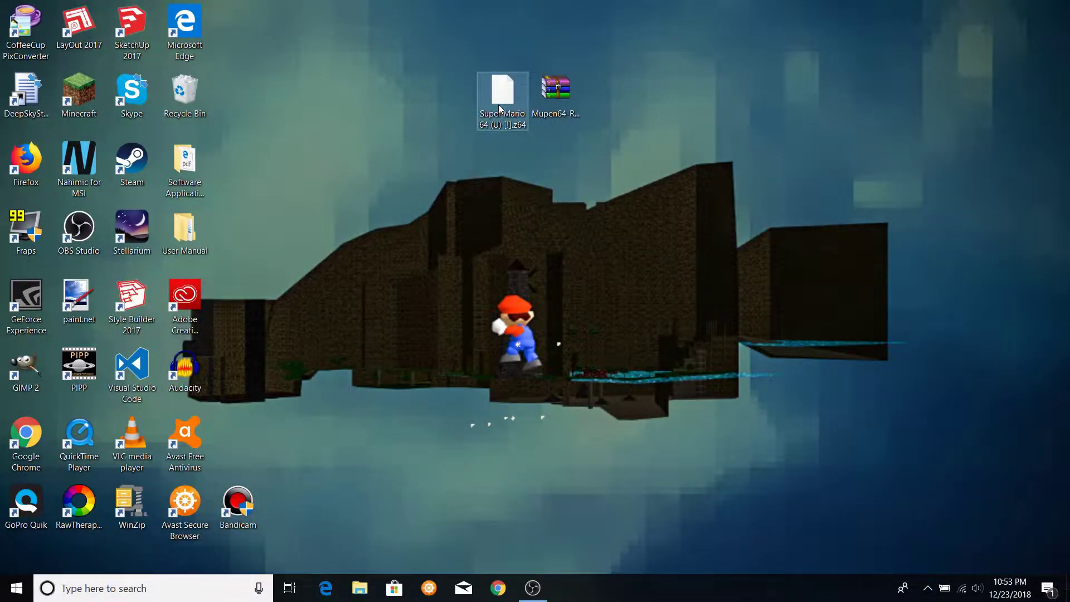
Extract the Mupen64-RR Repack folder from the archive onto the desktop with WinRAR
double_click(570, 102)
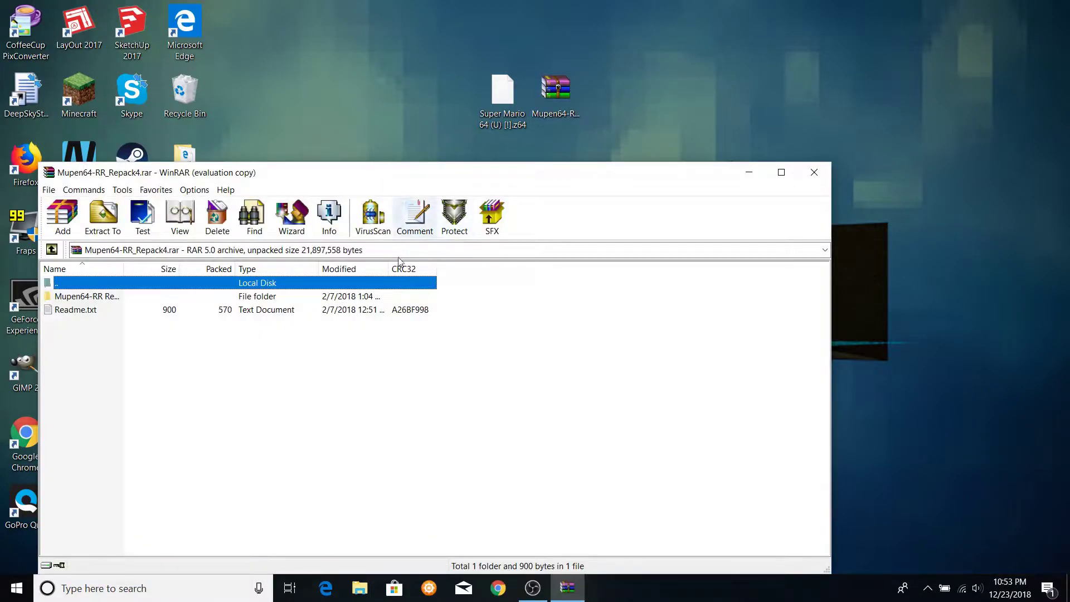
left_click(382, 296)
left_click_drag(382, 297, 566, 143)
left_click_drag(600, 111, 599, 111)
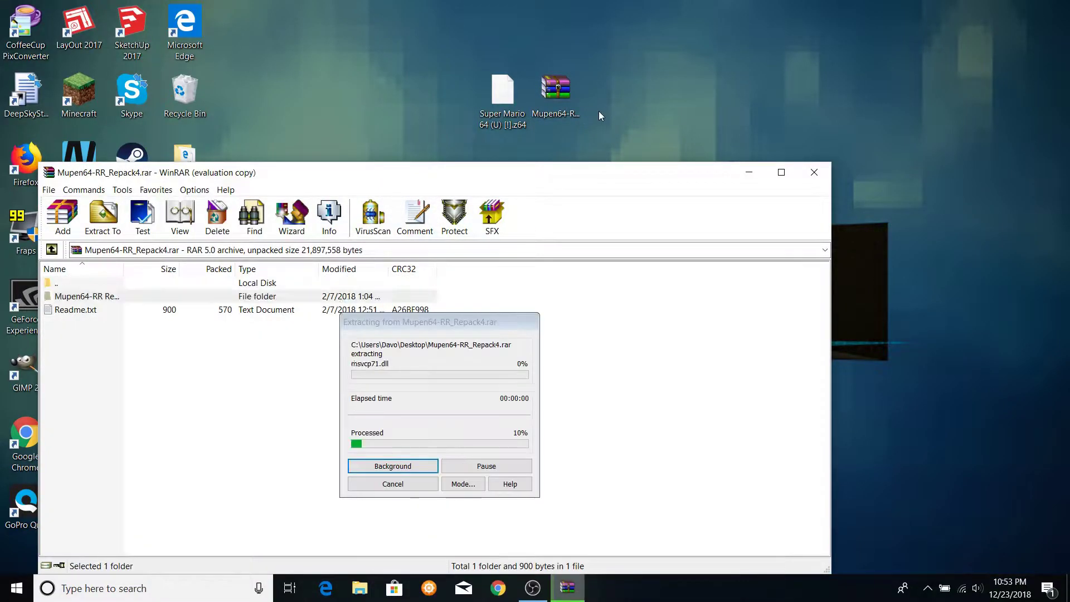
left_click(745, 172)
From the extracted Mupen64-RR Repack folder, launch mupen64-rerecording and move its window up and right
double_click(608, 98)
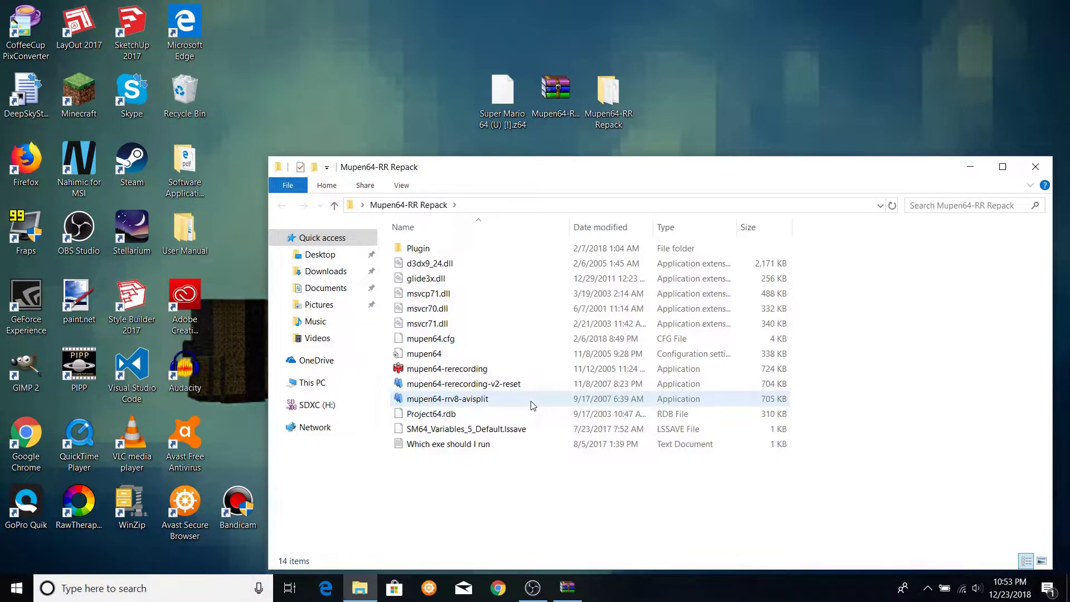
double_click(532, 370)
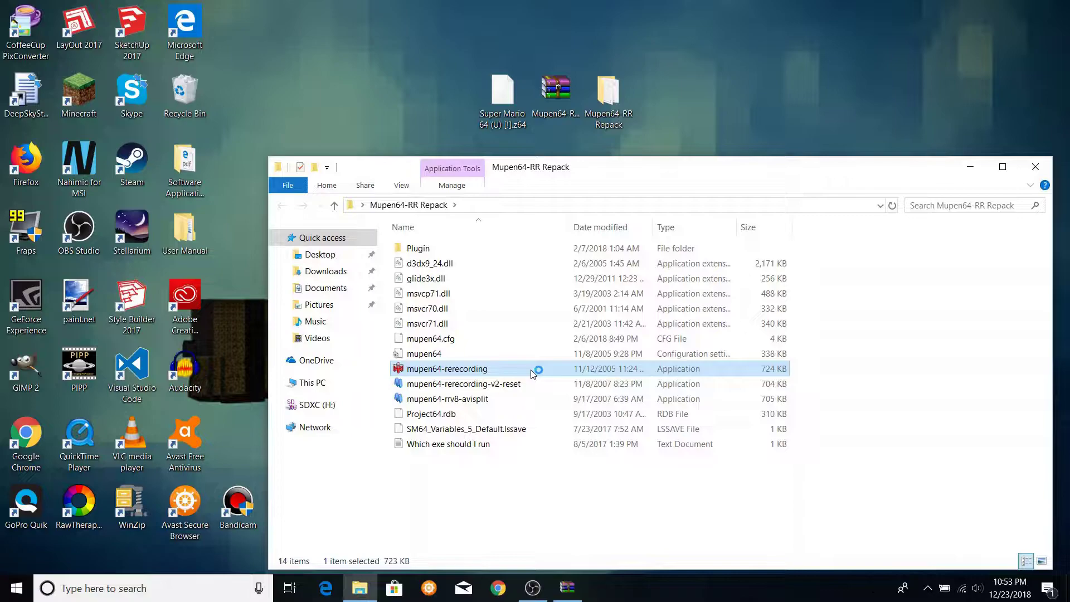
left_click_drag(321, 287, 780, 159)
left_click(536, 174)
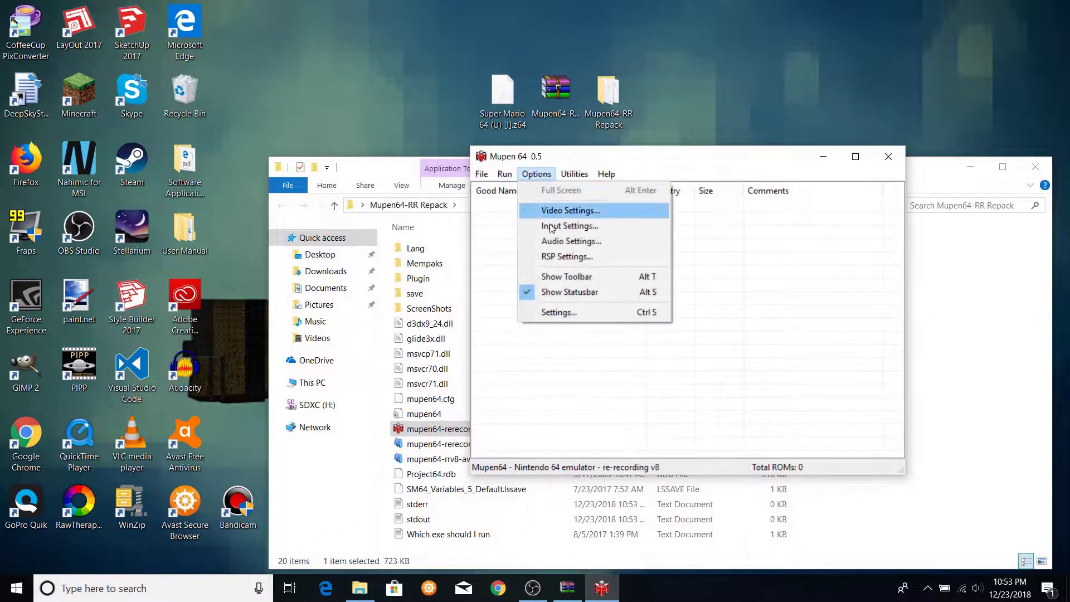
In Settings, confirm Jabo's Direct3D8 1.6.1 video and TAS Input Plugin 0.6 input plugins, and review the video config
left_click(563, 312)
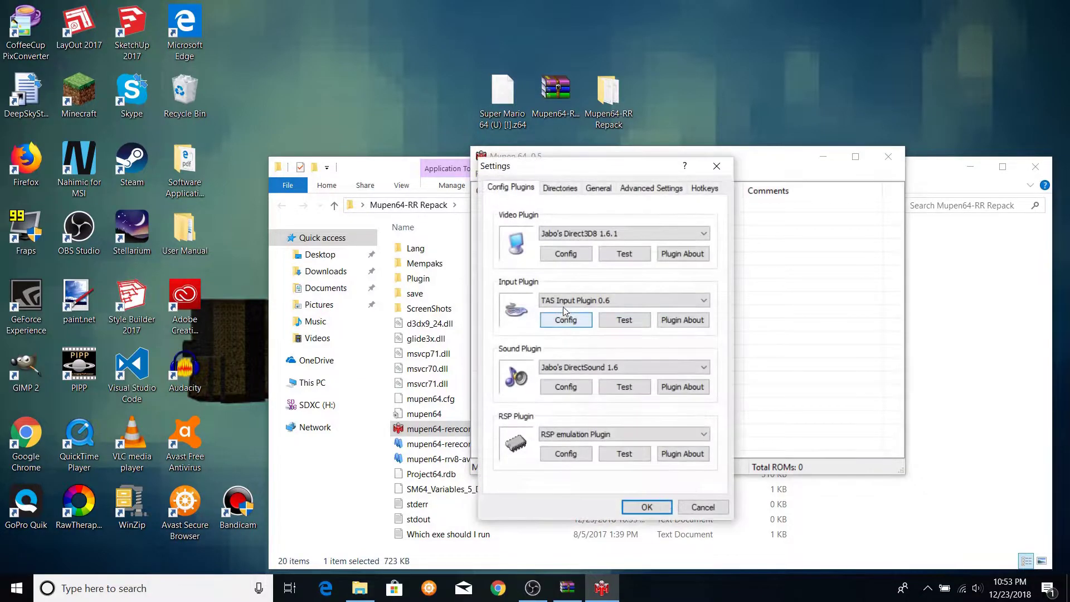
left_click(571, 235)
left_click(571, 234)
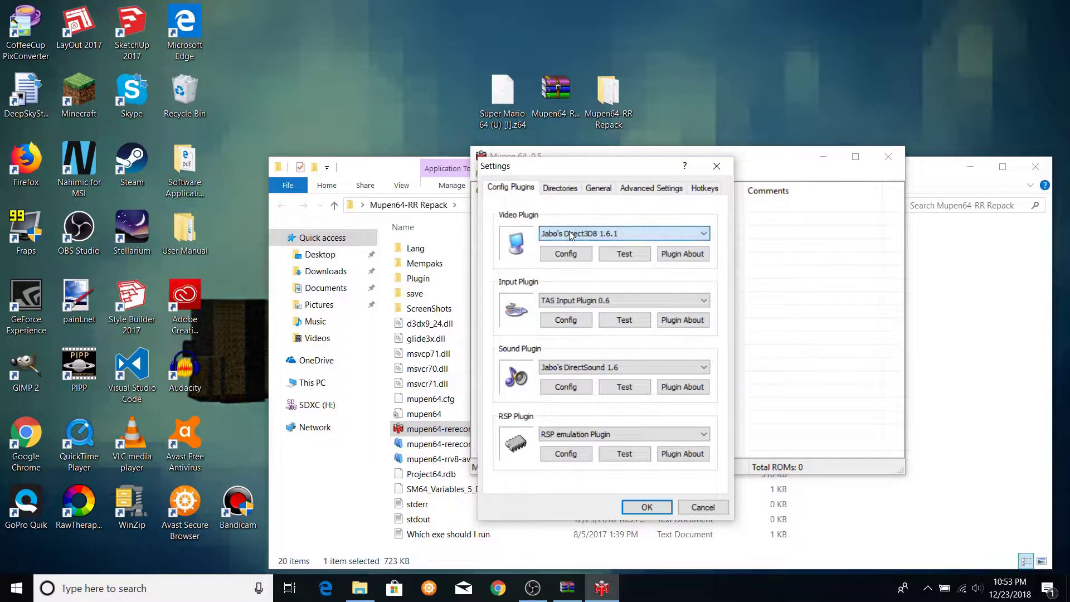
left_click(580, 301)
left_click(579, 302)
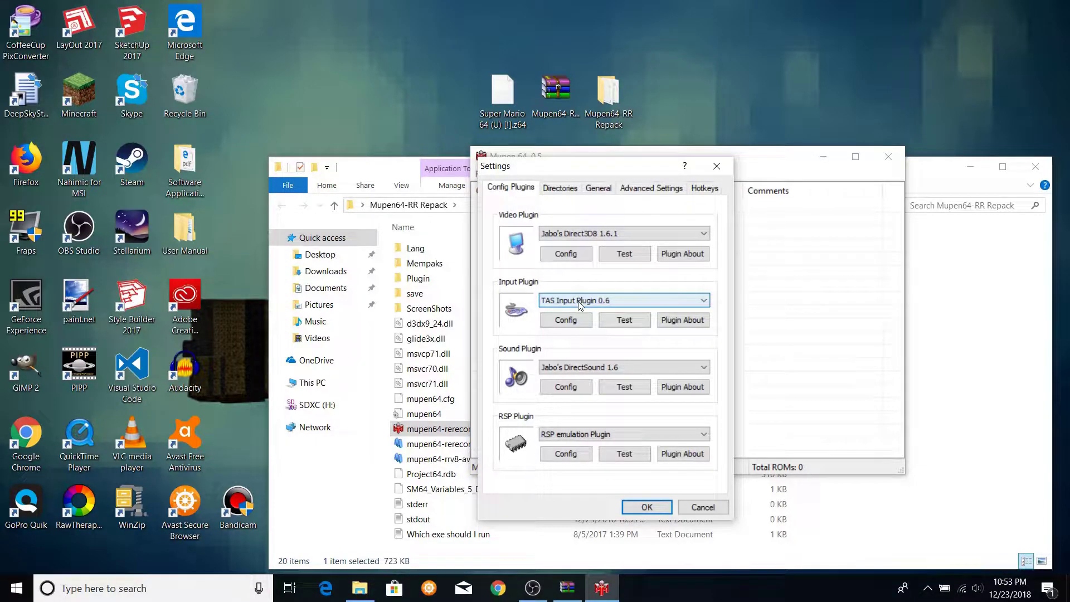
left_click(565, 255)
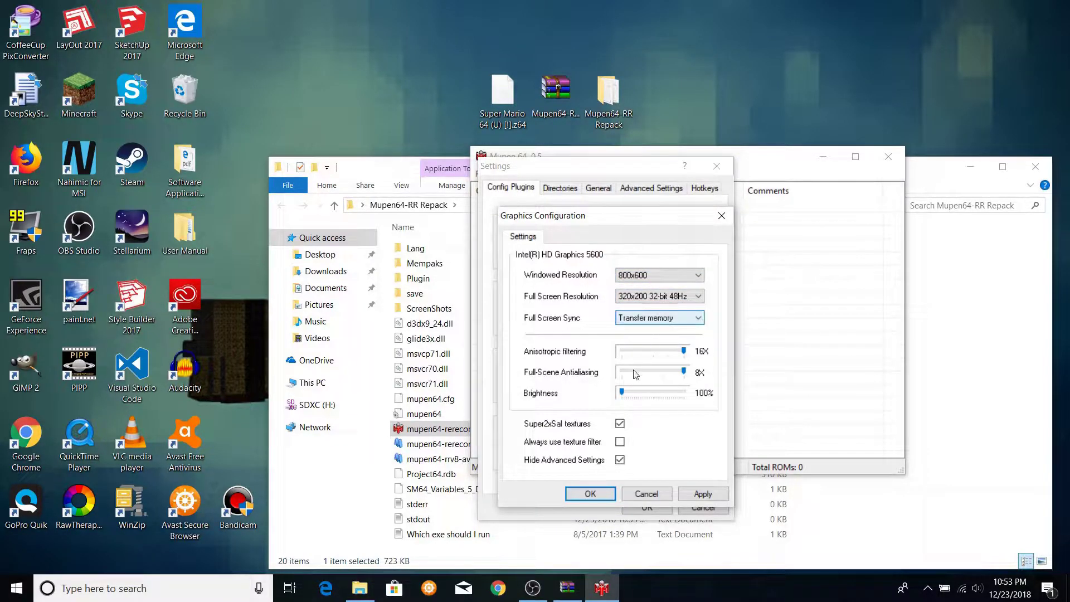
left_click(592, 494)
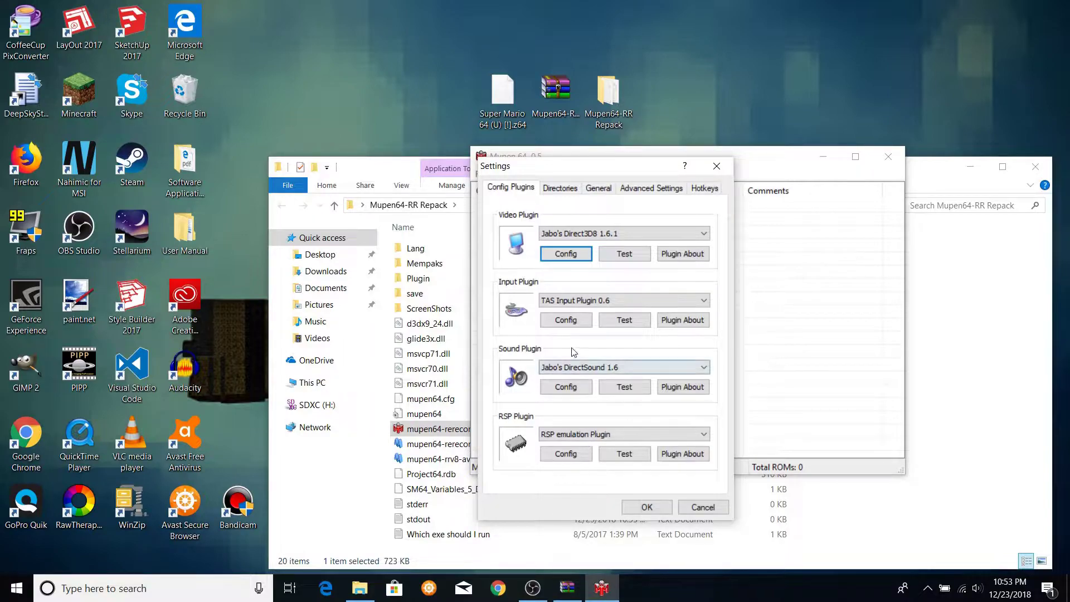
Confirm the TAS Input Controller 1 mapping, keeping W as the A button, then view the hotkeys
left_click(572, 321)
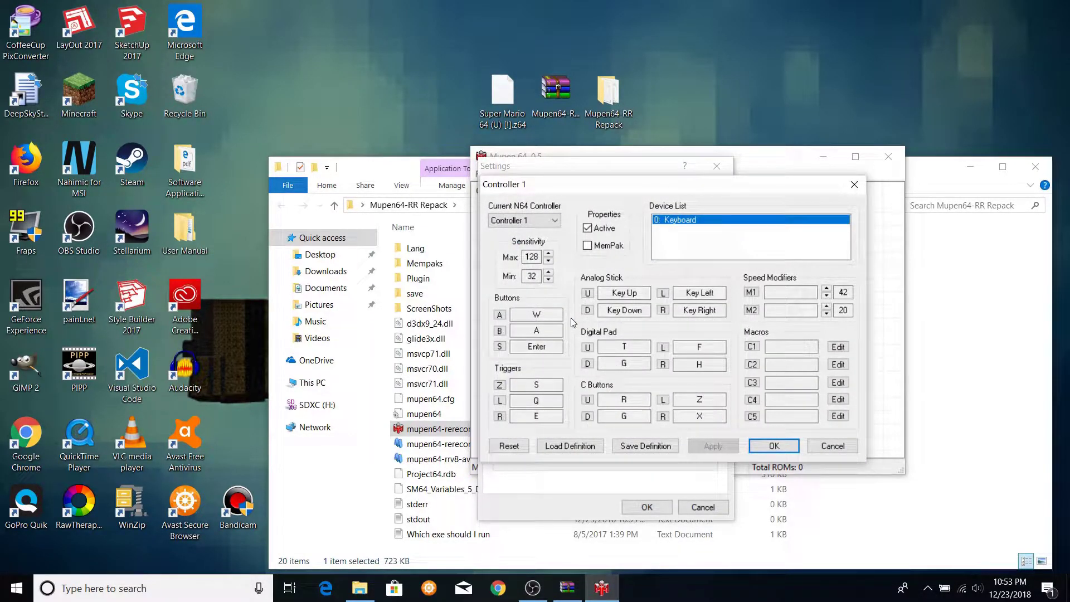
left_click(500, 315)
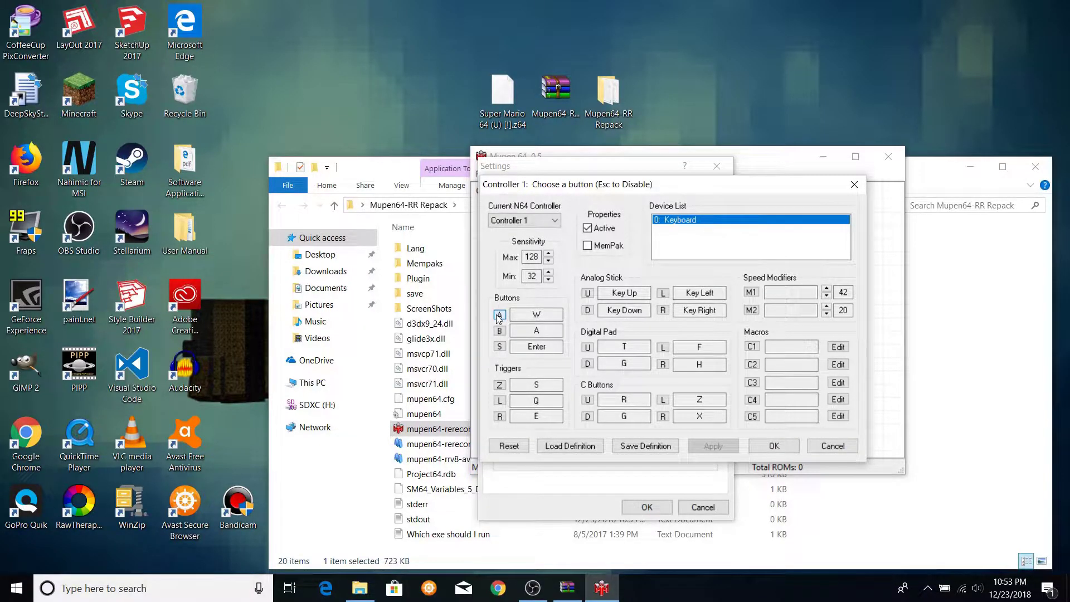
key("w")
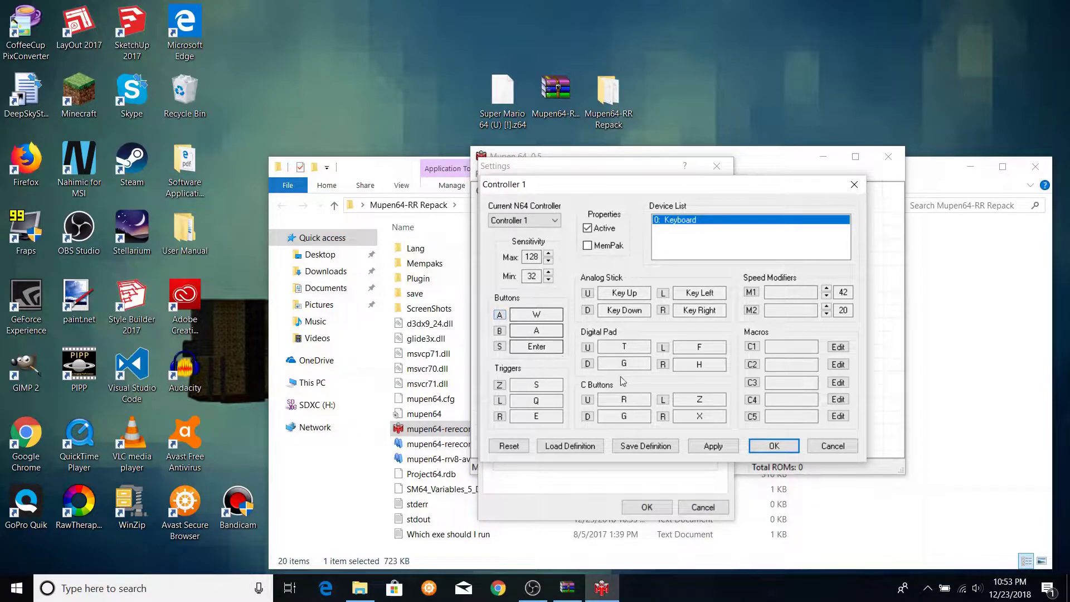
left_click(773, 446)
left_click(705, 188)
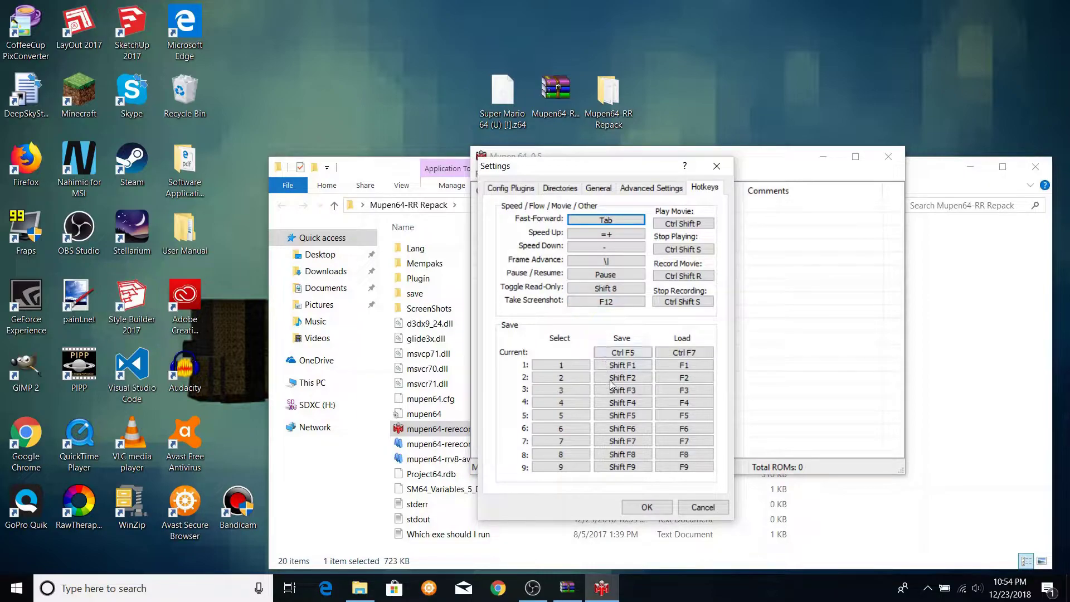
Save the settings, load the Super Mario 64 ROM and pause the emulation
left_click(638, 510)
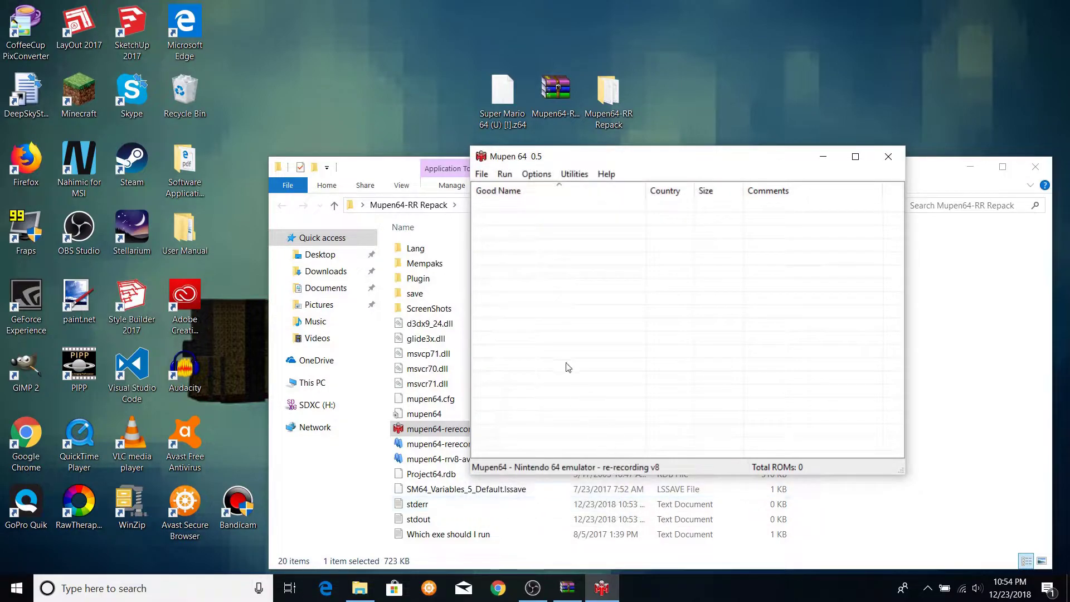
left_click(483, 174)
left_click(490, 187)
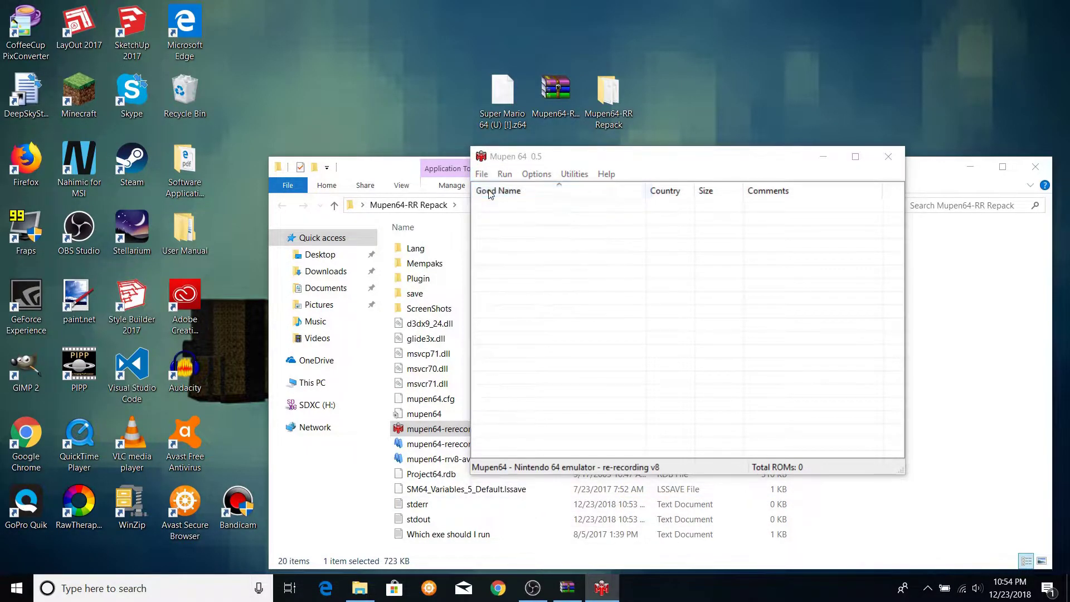
double_click(612, 312)
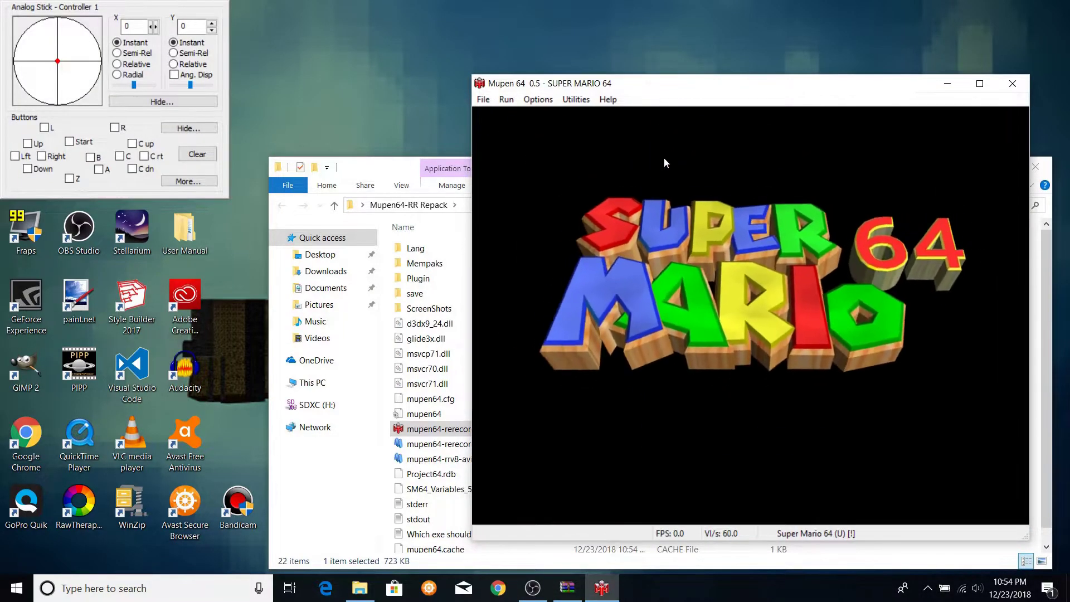
key("Pause")
Toggle the A and L button inputs, then pause Super Mario 64 on Mario's face
left_click(100, 169)
left_click(101, 169)
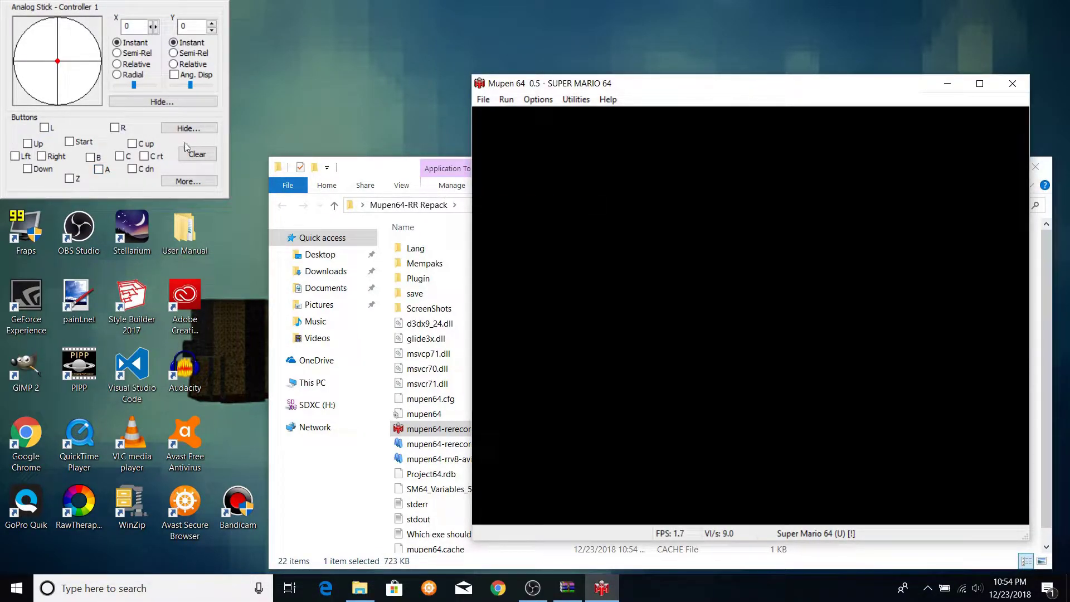
left_click(49, 129)
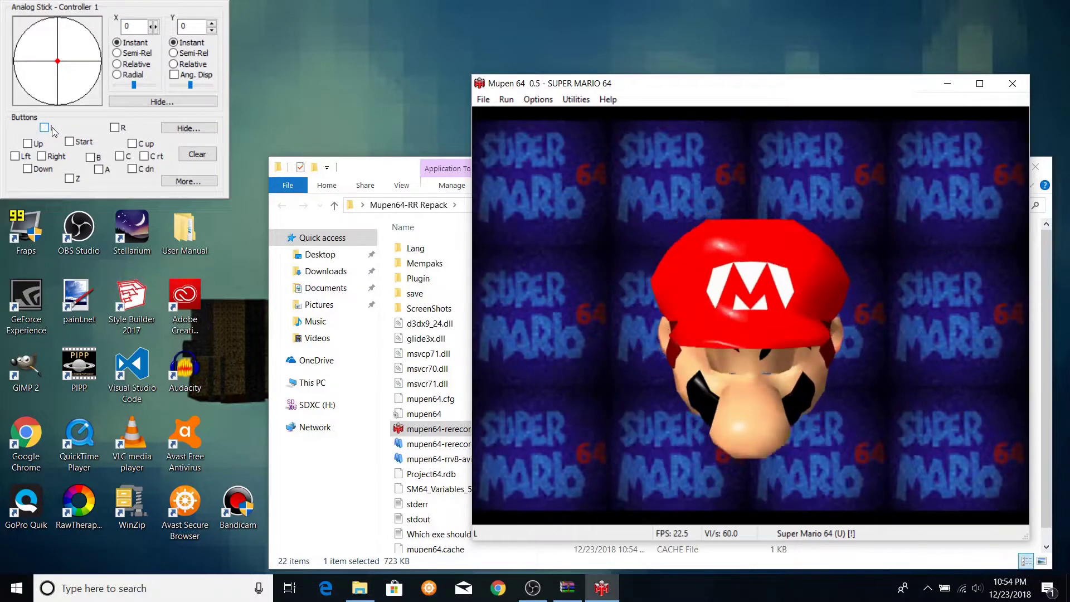
left_click(49, 129)
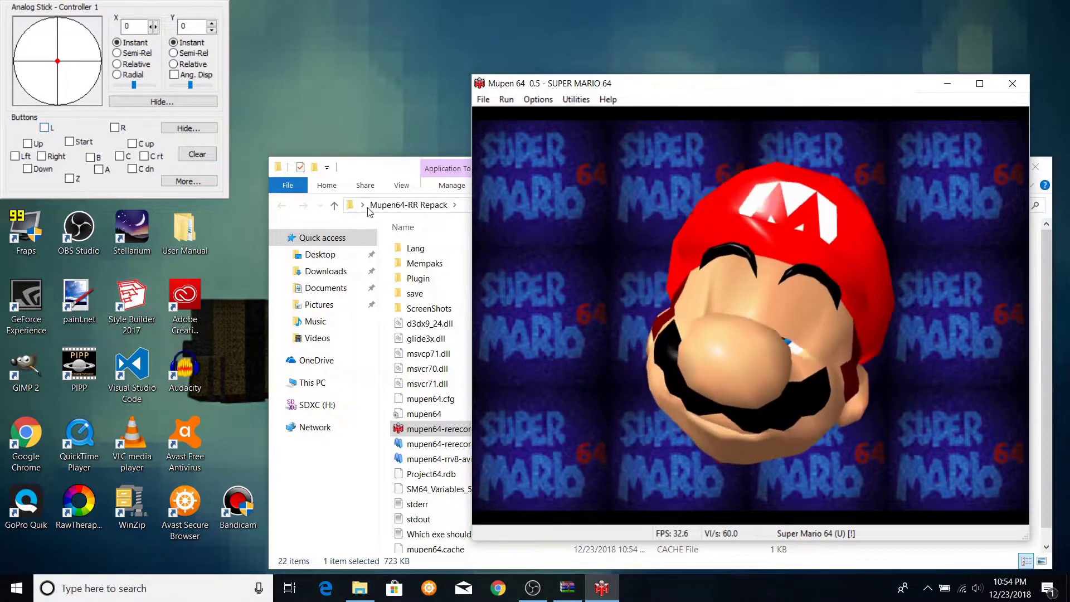
key("Pause")
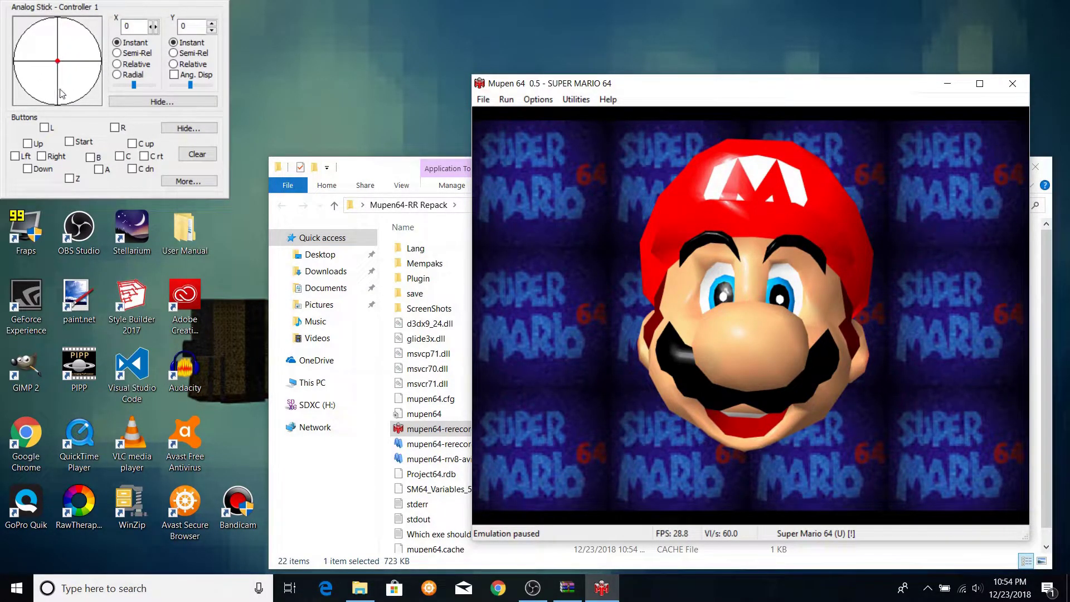
Set Controller 1's TAS Input analog stick to X 52, Y 0
left_click_drag(83, 93, 55, 66)
key("Right")
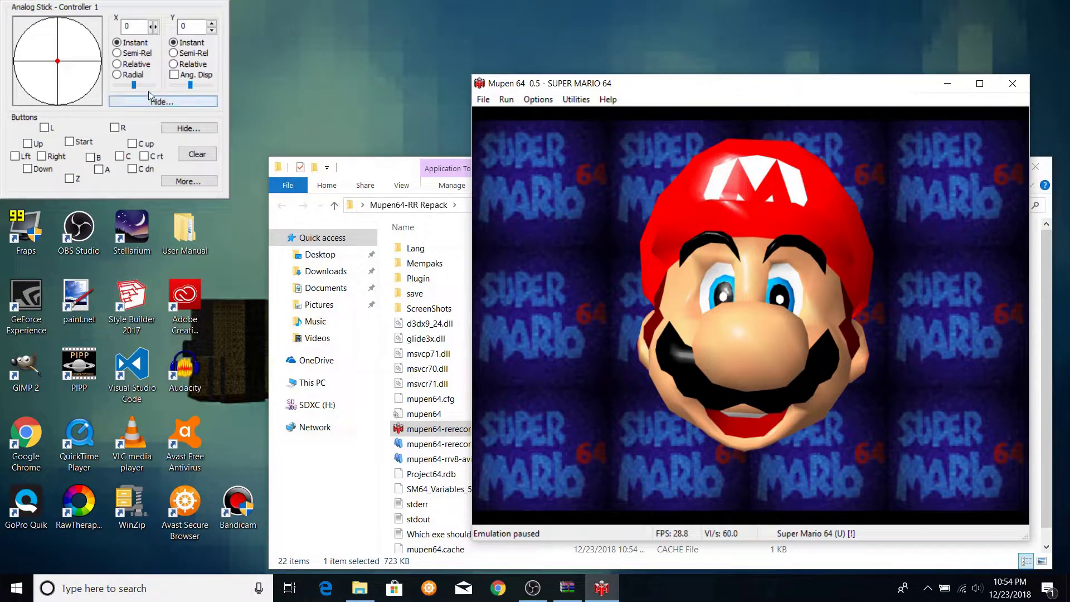
left_click(130, 85)
left_click_drag(130, 86, 124, 86)
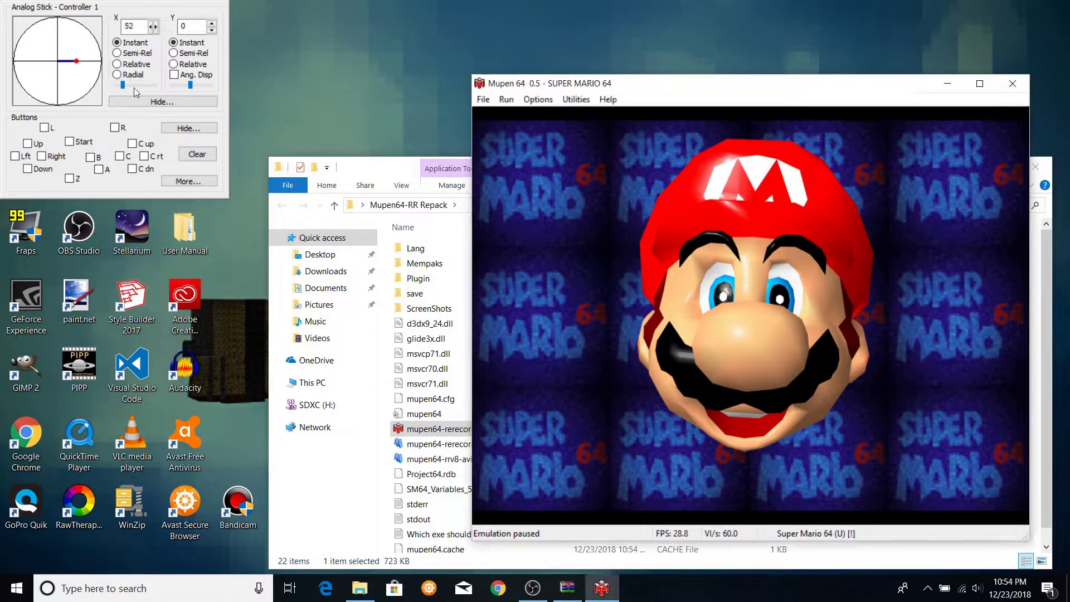